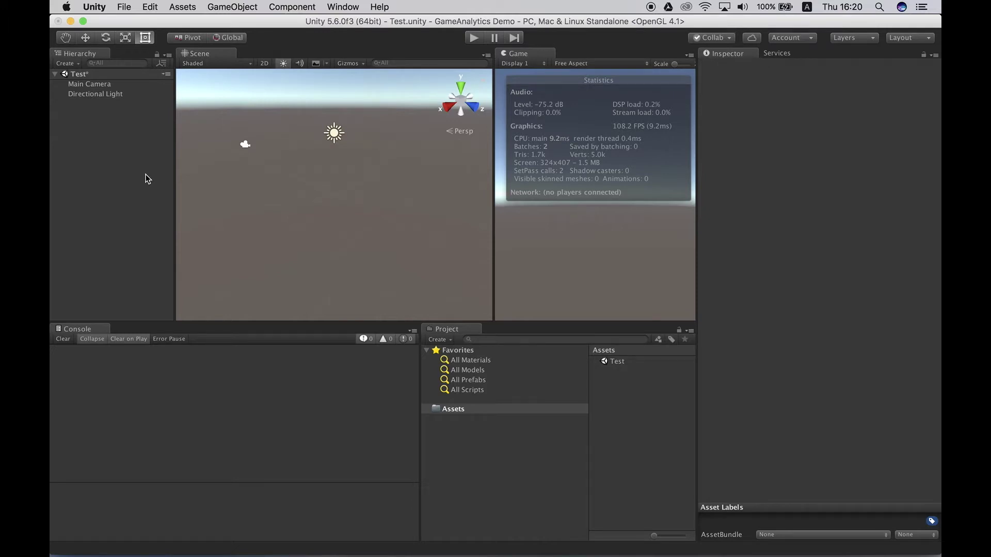
Step: Search the Asset Store for 'GameAnalytics' and open the GameAnalytics package page
{"action": "left_click", "coordinate": [343, 7]}
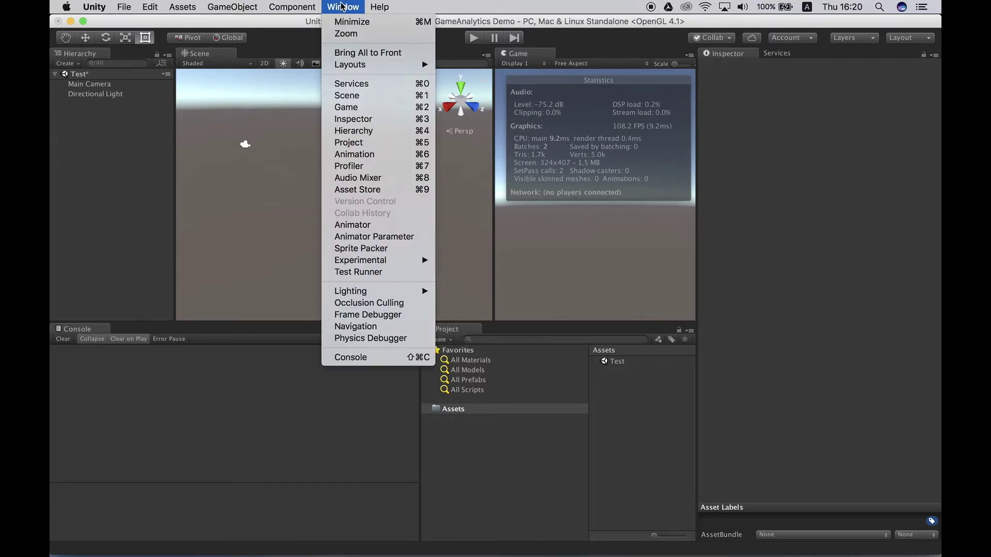
{"action": "left_click", "coordinate": [366, 190]}
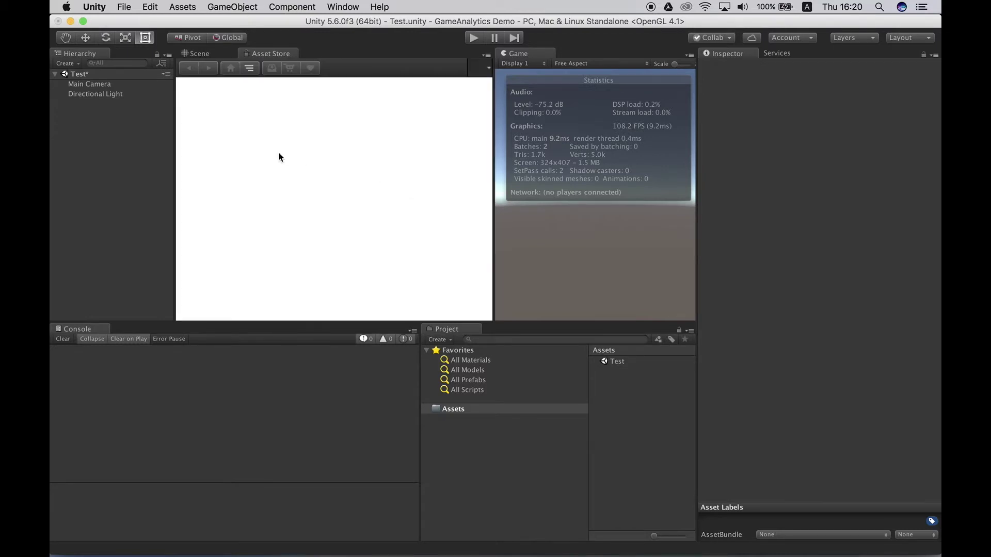
{"action": "left_click", "coordinate": [232, 93]}
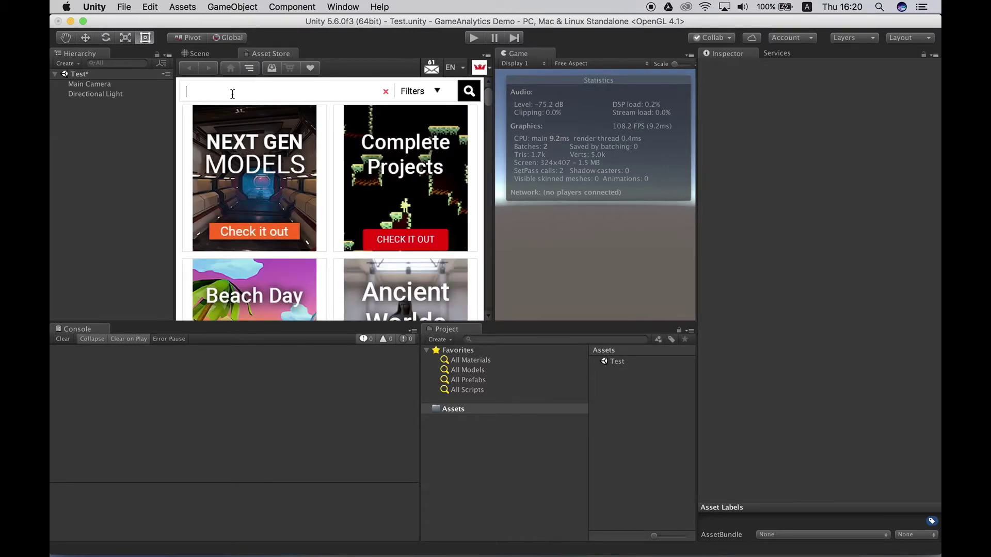
{"action": "type", "text": "GameAnalytics"}
{"action": "key", "text": "Return"}
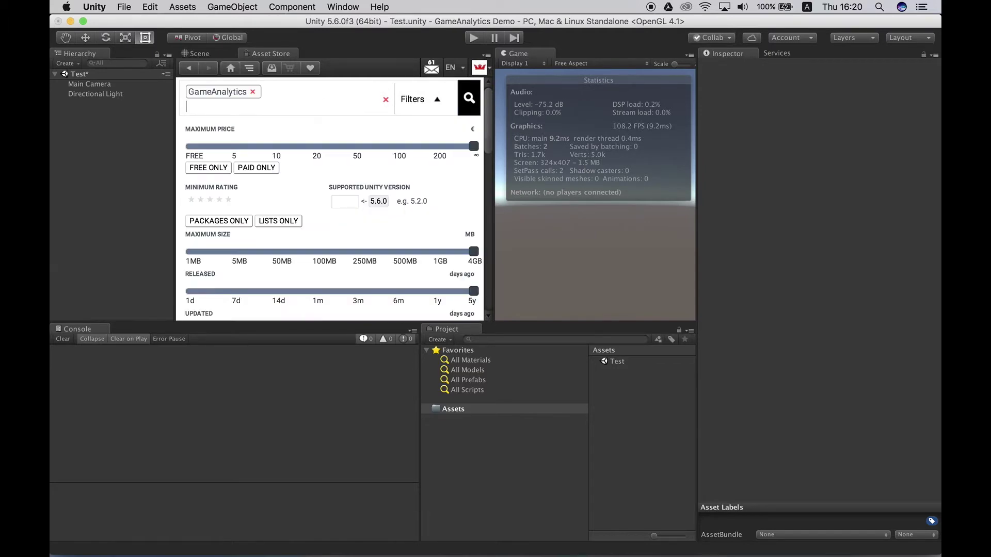
{"action": "scroll", "coordinate": [251, 169], "scroll_direction": "down", "scroll_amount": 5}
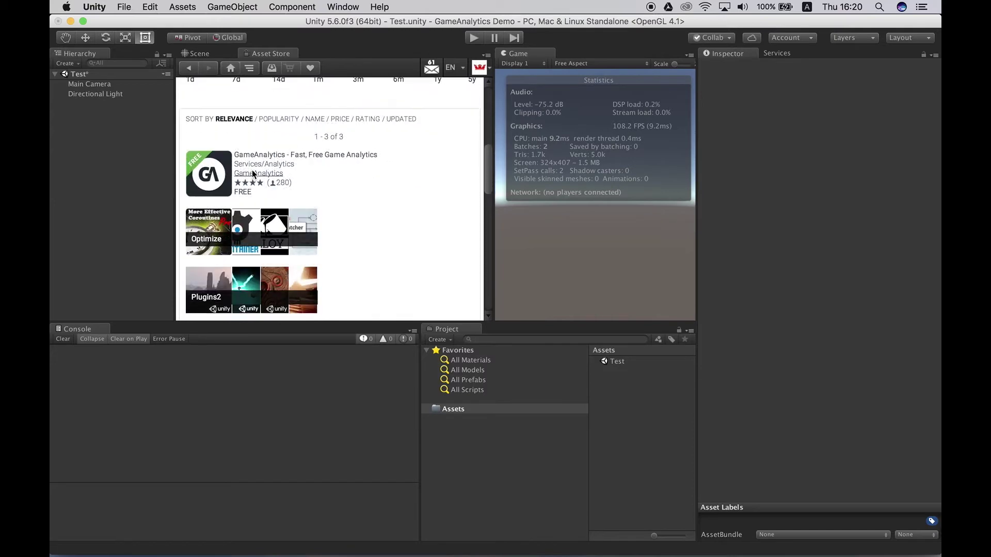
{"action": "left_click", "coordinate": [208, 172]}
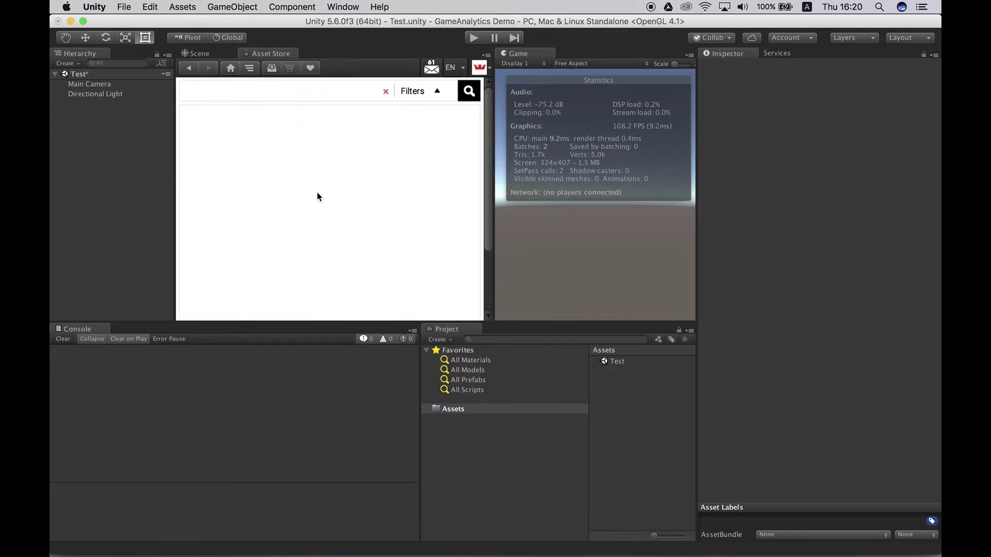
Step: Scroll the GameAnalytics product page down to its description and Import button
{"action": "scroll", "coordinate": [385, 186], "scroll_direction": "down", "scroll_amount": 5}
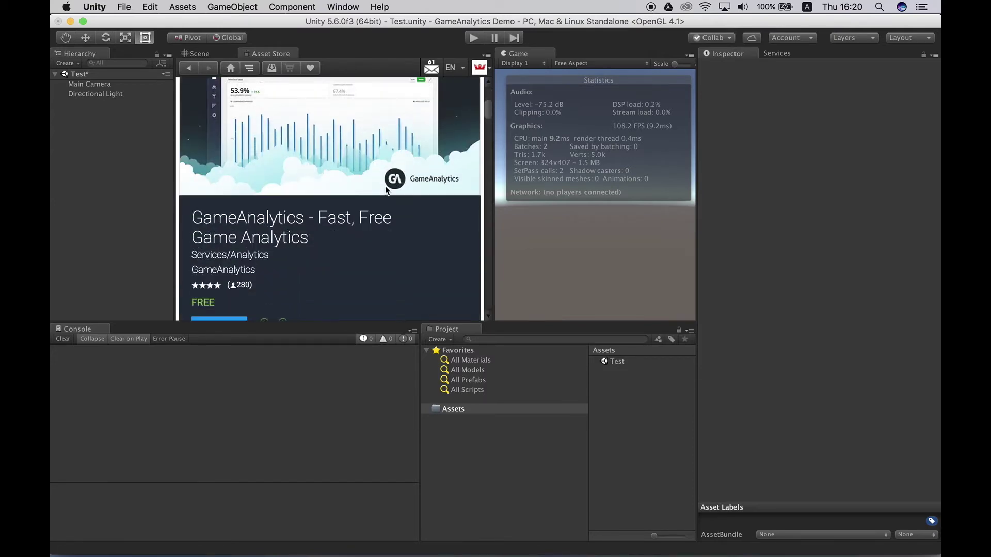
{"action": "scroll", "coordinate": [384, 186], "scroll_direction": "down", "scroll_amount": 3}
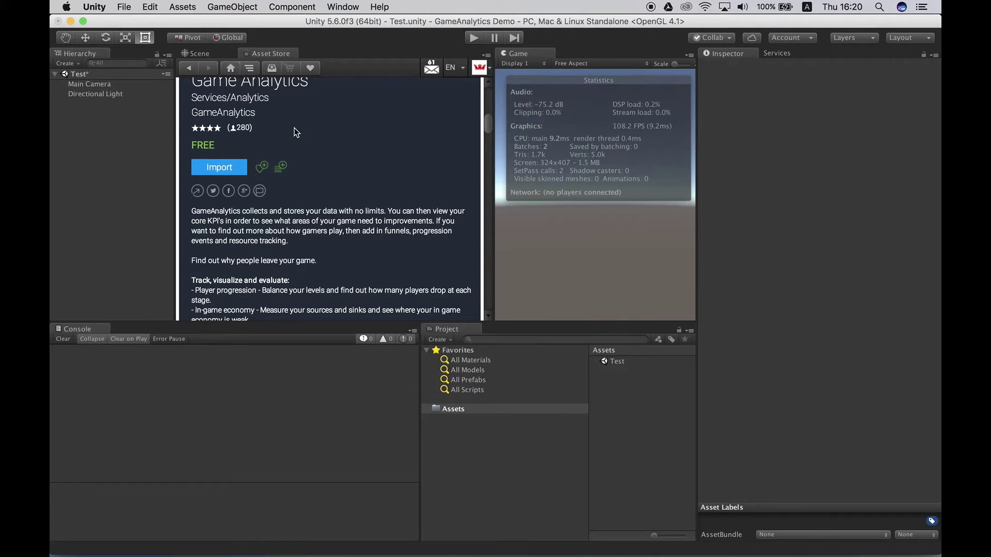
Step: Import the GameAnalytics package with all files checked
{"action": "left_click", "coordinate": [231, 169]}
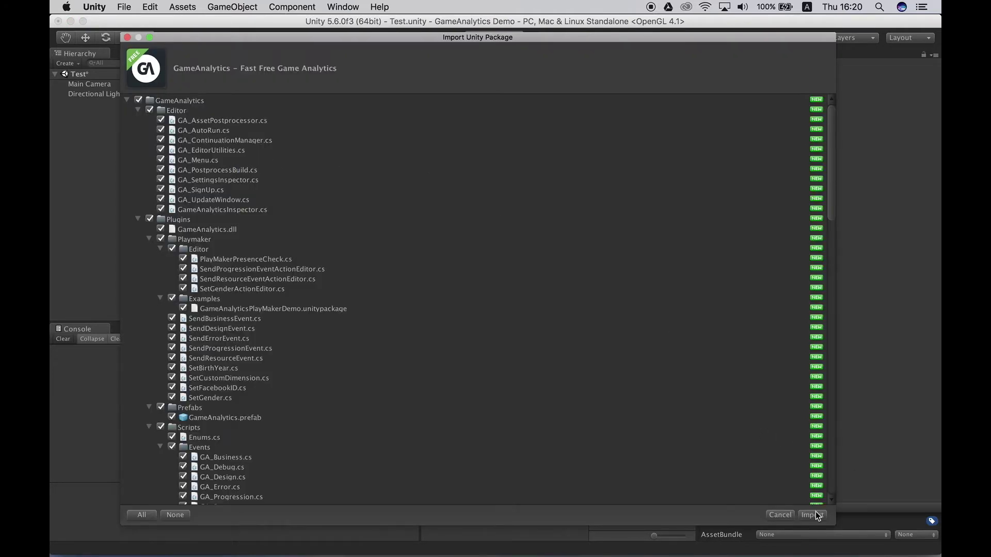
{"action": "left_click", "coordinate": [813, 514]}
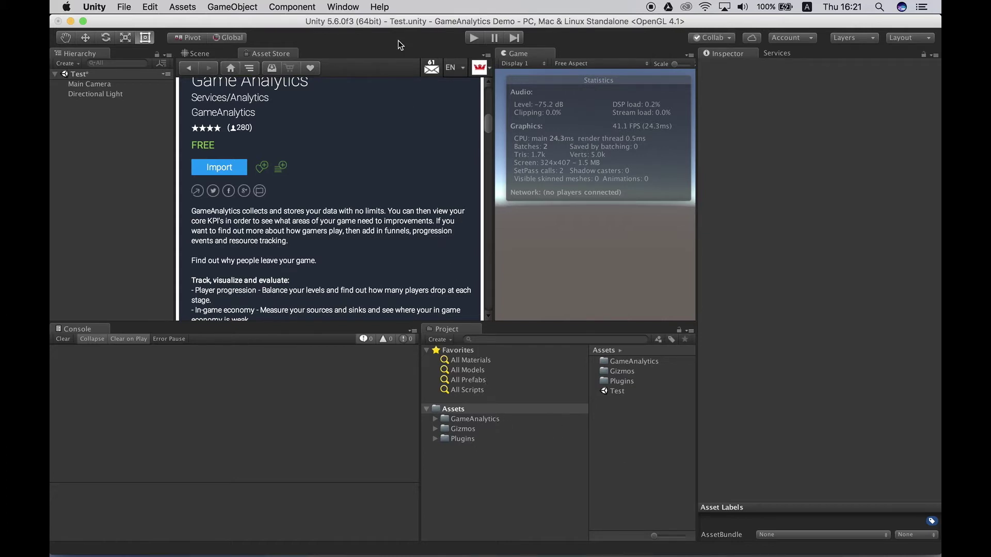
Step: Create a GameAnalytics object via Window > GameAnalytics and select it in the Hierarchy
{"action": "left_click", "coordinate": [350, 6]}
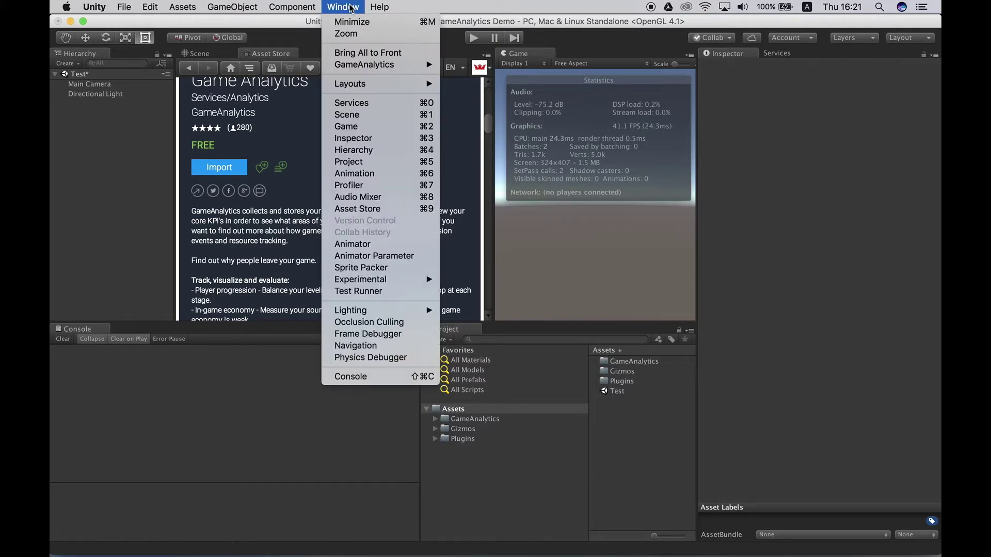
{"action": "mouse_move", "coordinate": [349, 64]}
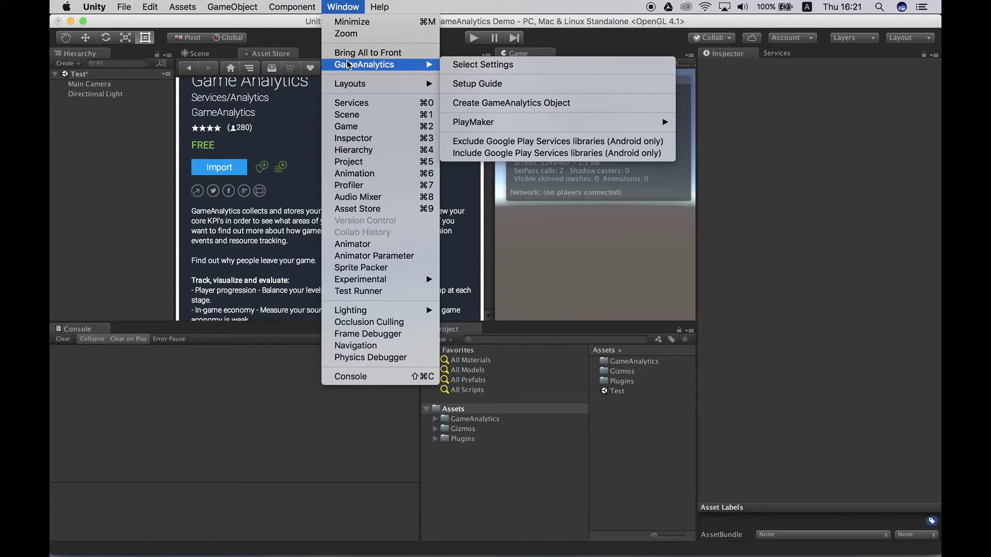
{"action": "left_click", "coordinate": [473, 104]}
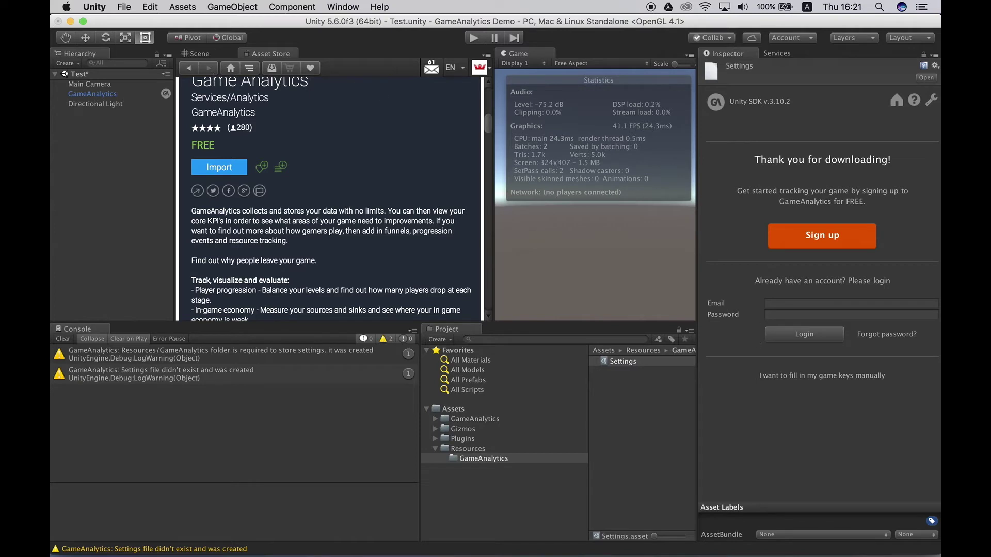
{"action": "left_click", "coordinate": [122, 96]}
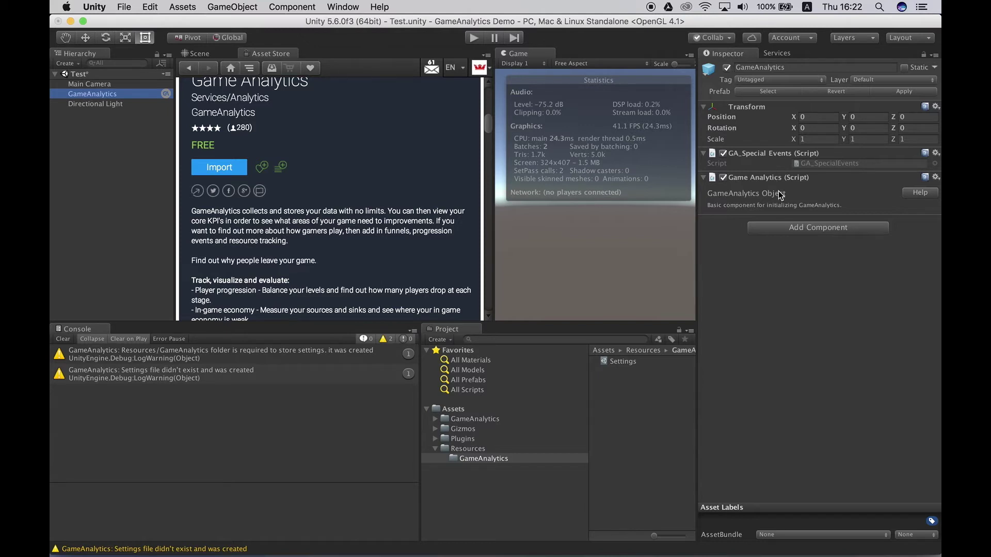
Step: Open the GameAnalytics Settings asset in the Inspector
{"action": "left_click", "coordinate": [624, 362]}
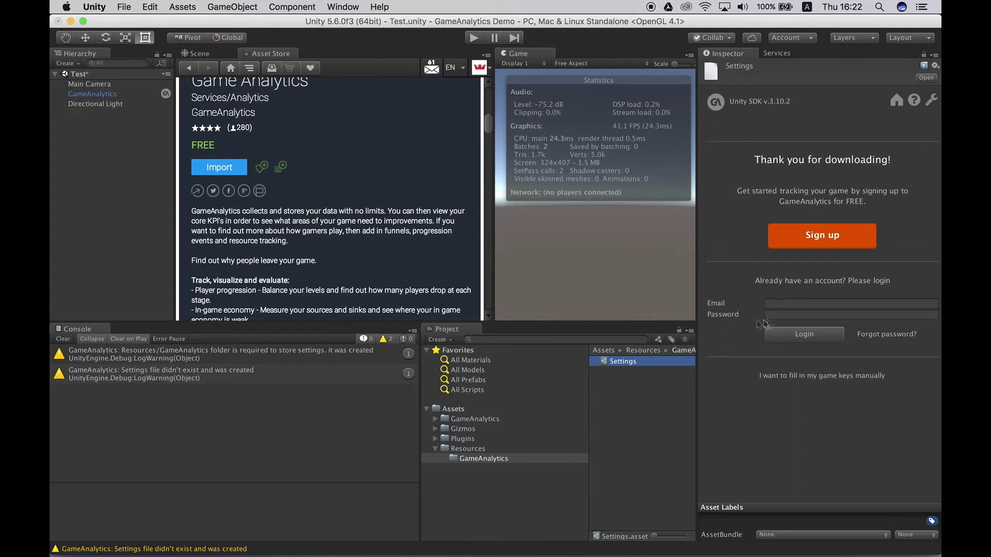
Step: Log in to GameAnalytics in the Settings Inspector with the account email and password
{"action": "left_click", "coordinate": [804, 304]}
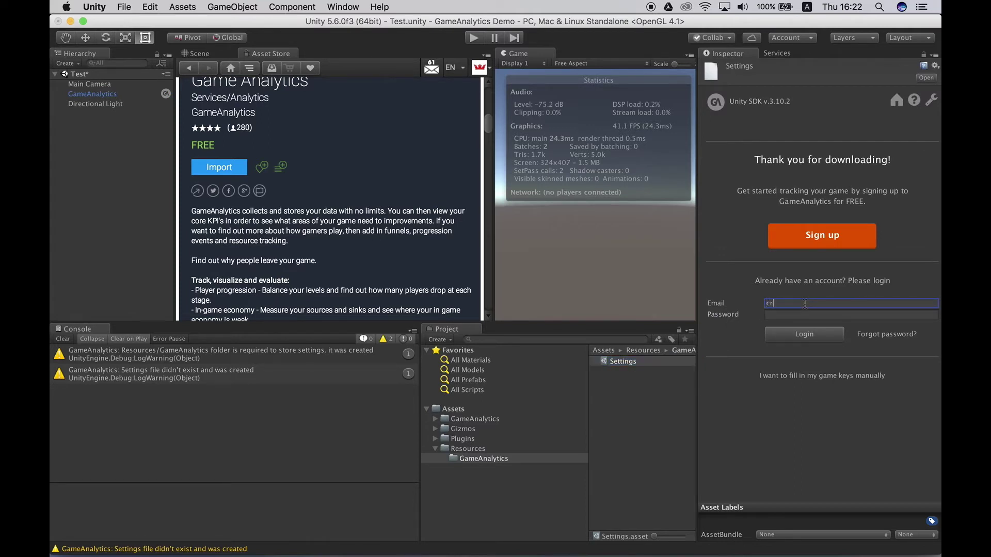
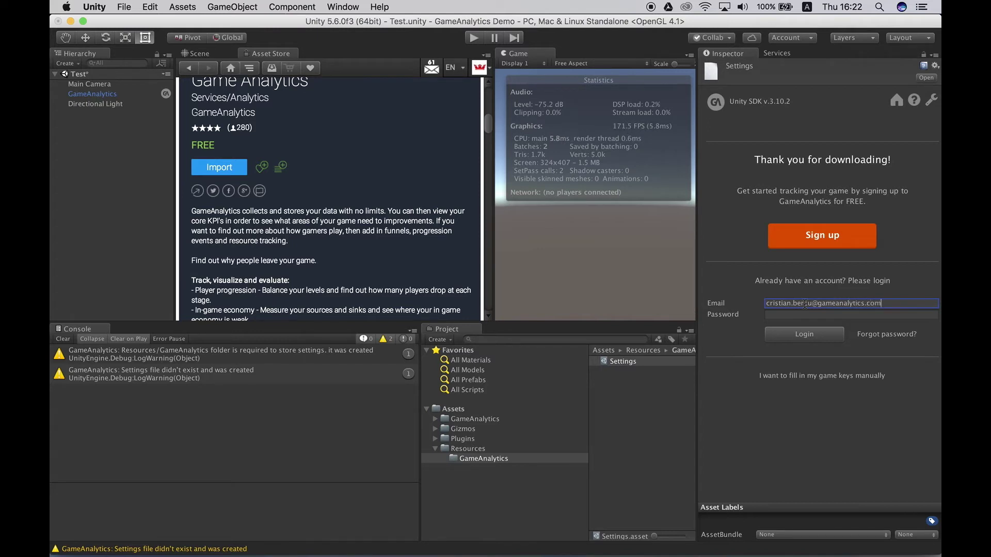
{"action": "key", "text": "Tab"}
{"action": "type", "text": "********"}
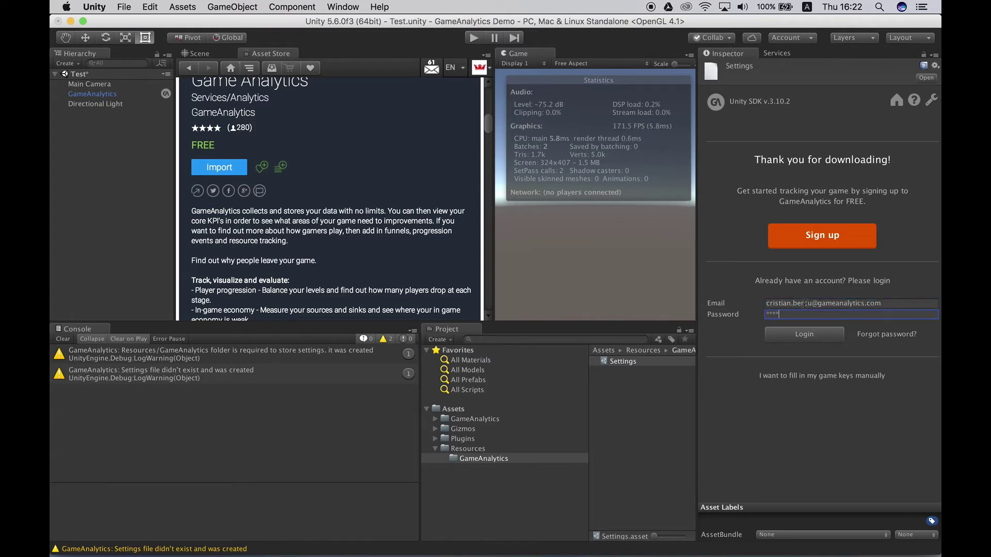
{"action": "type", "text": "******"}
{"action": "left_click", "coordinate": [807, 335]}
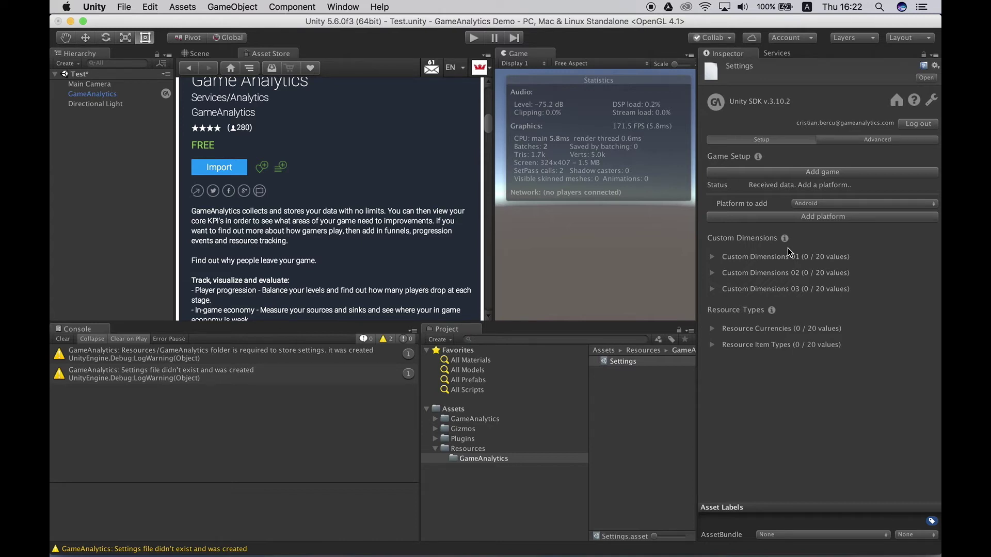
Step: Add the iOS (IPhonePlayer) platform, choosing the GameAnalytics studio and GA Clean Game
{"action": "left_click", "coordinate": [819, 204]}
{"action": "left_click", "coordinate": [824, 214]}
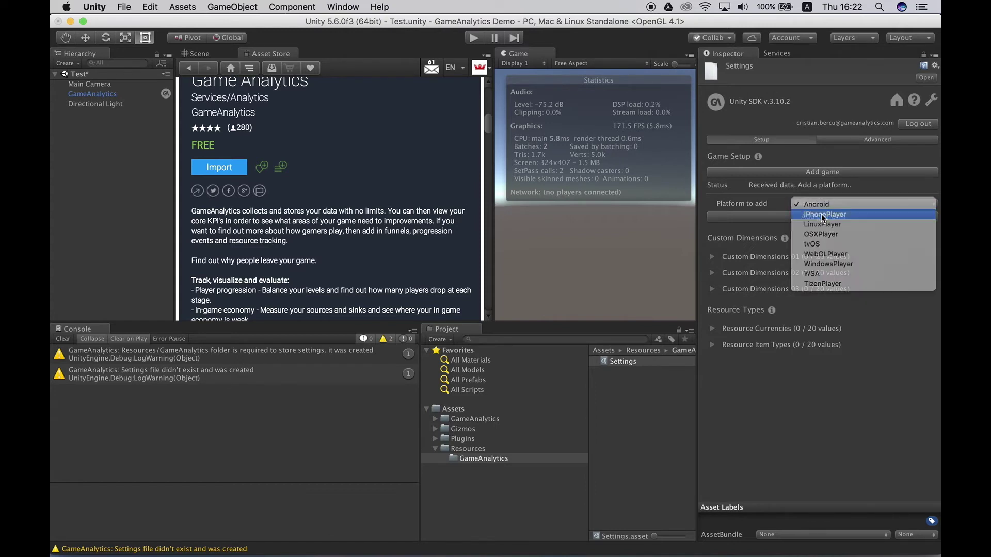
{"action": "left_click", "coordinate": [809, 217]}
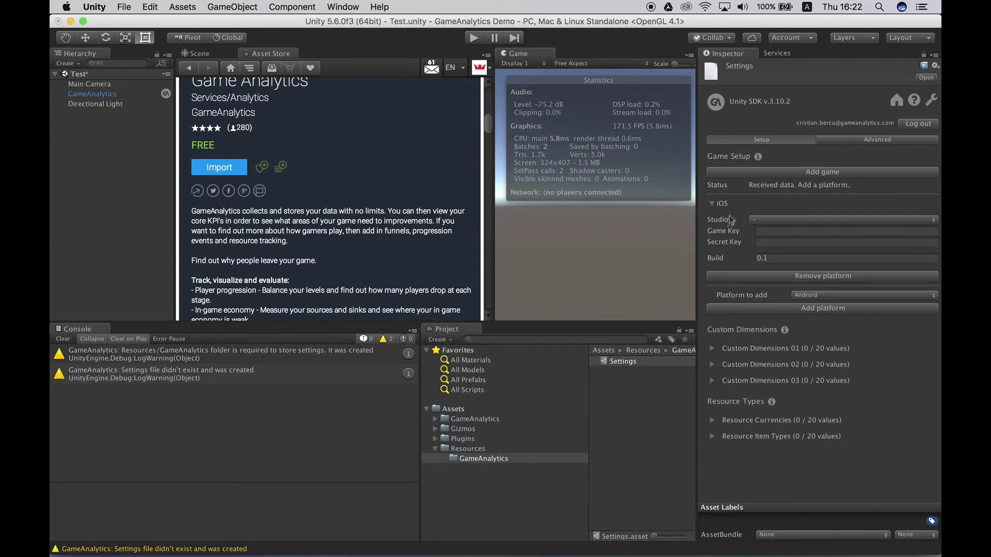
{"action": "left_click", "coordinate": [766, 221]}
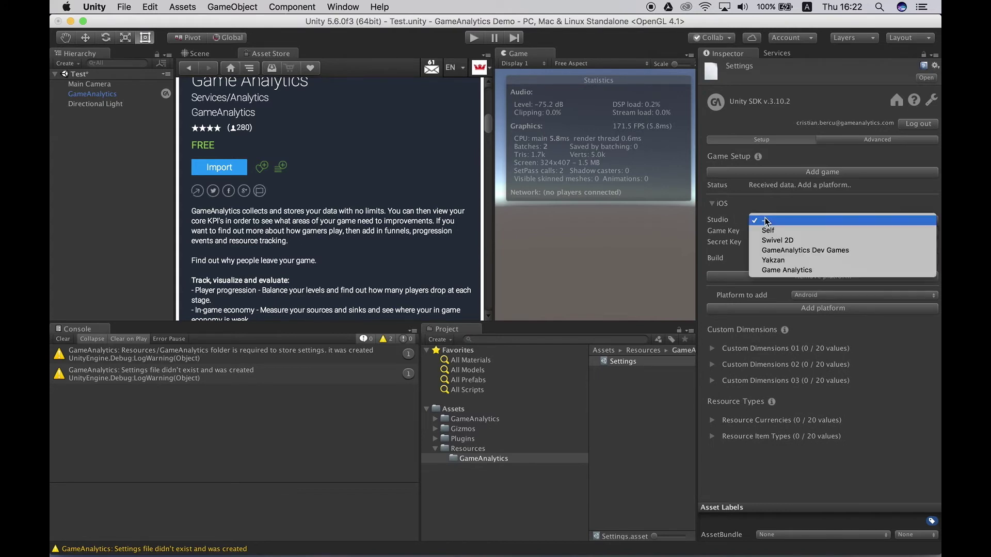
{"action": "left_click", "coordinate": [779, 270]}
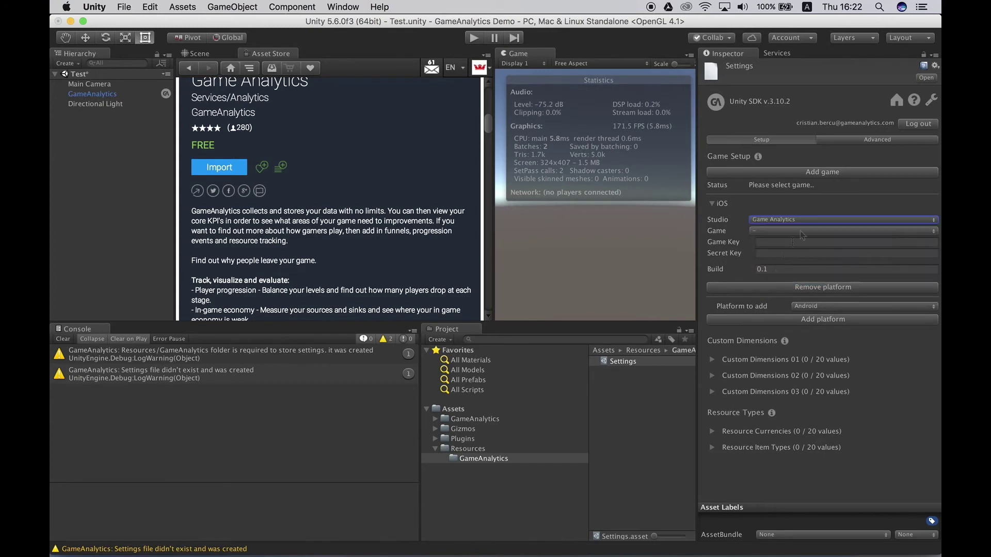
{"action": "left_click", "coordinate": [793, 232]}
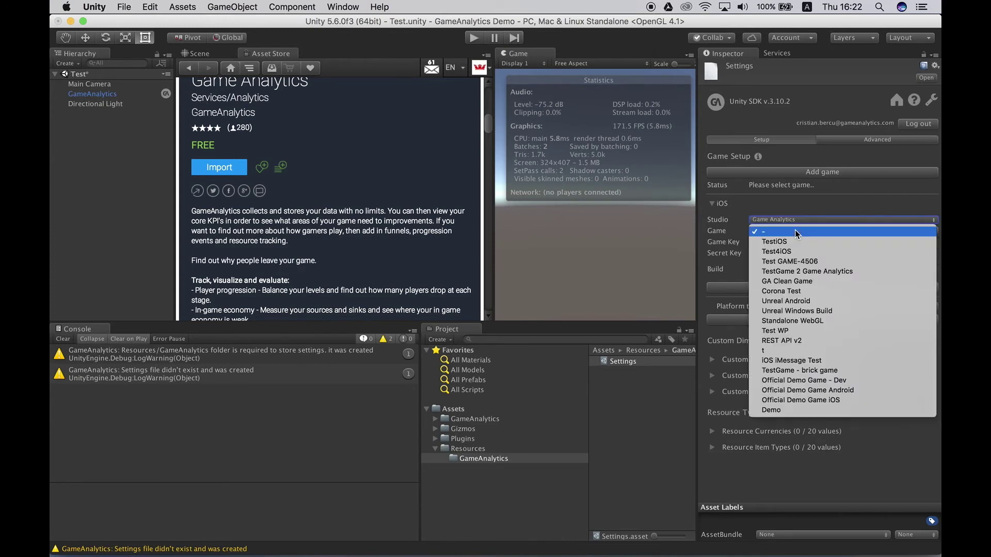
{"action": "left_click", "coordinate": [804, 281]}
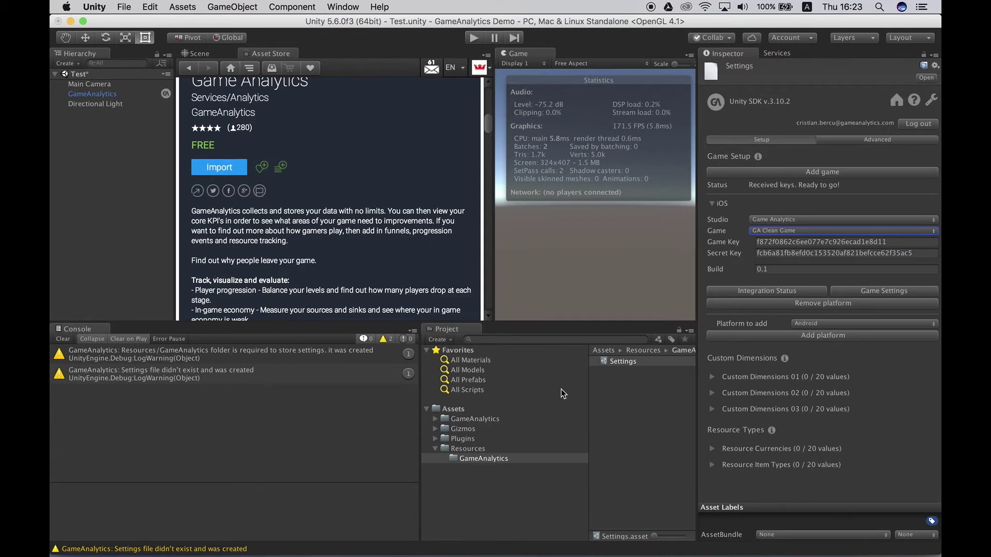
Step: Reselect the Settings asset and check the platform list without adding another
{"action": "left_click", "coordinate": [641, 420]}
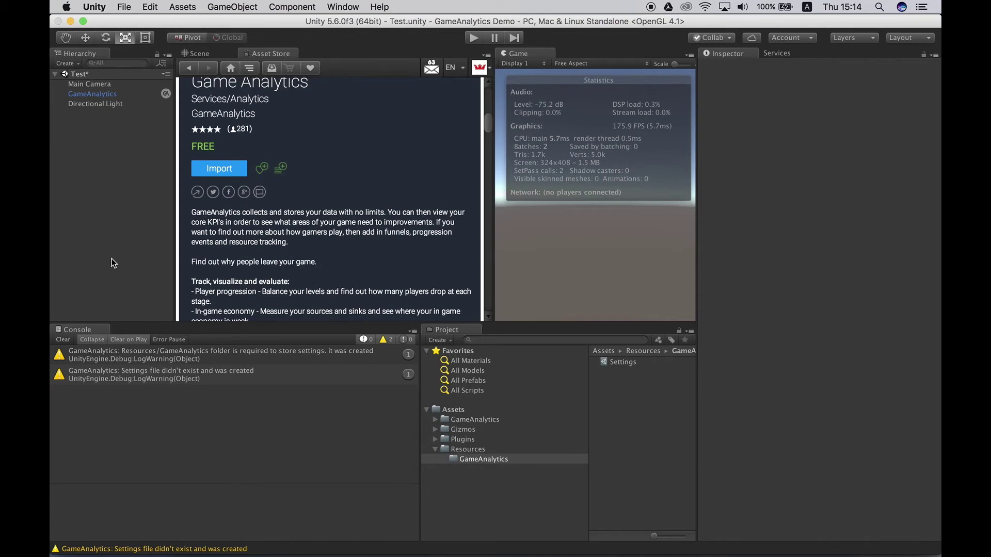
{"action": "left_click", "coordinate": [623, 362]}
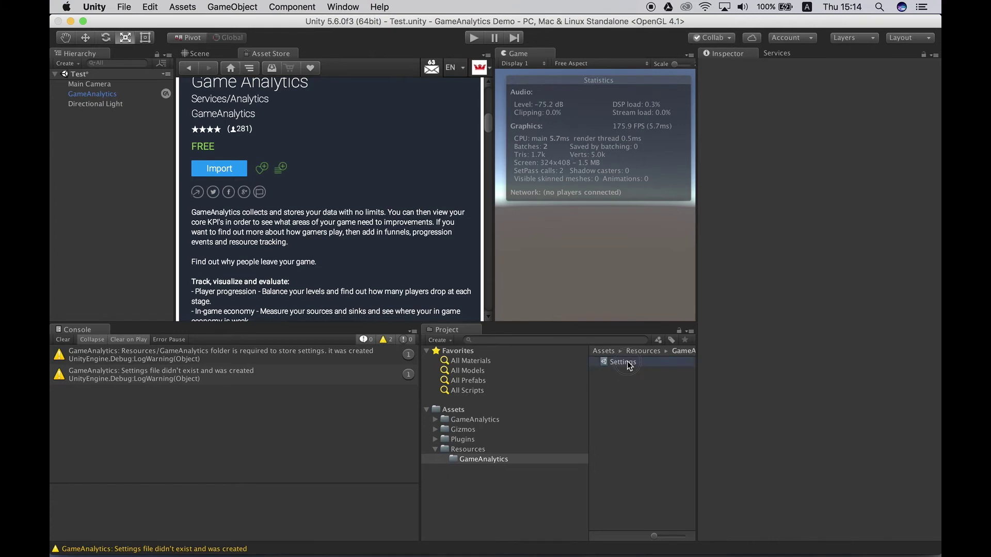
{"action": "left_click", "coordinate": [814, 324]}
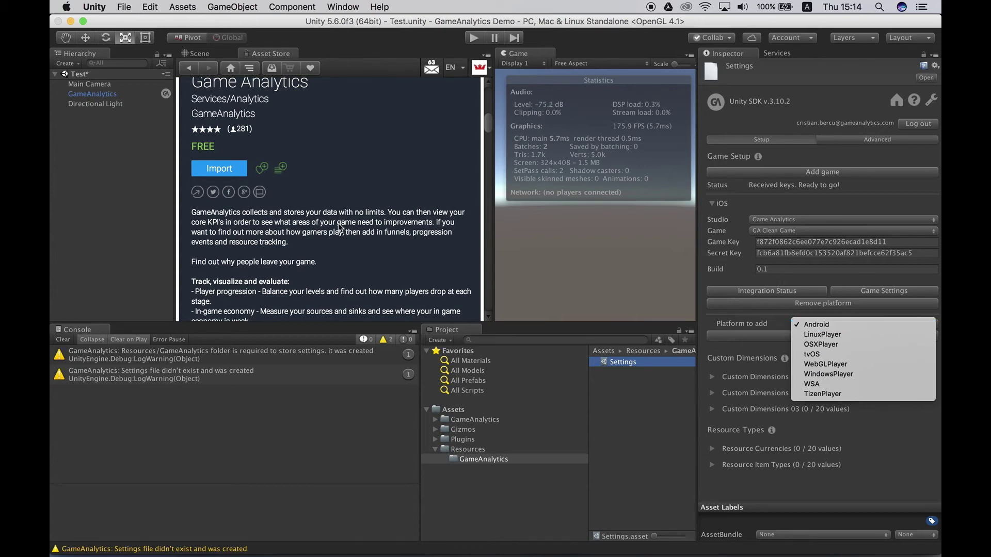
{"action": "left_click", "coordinate": [88, 188]}
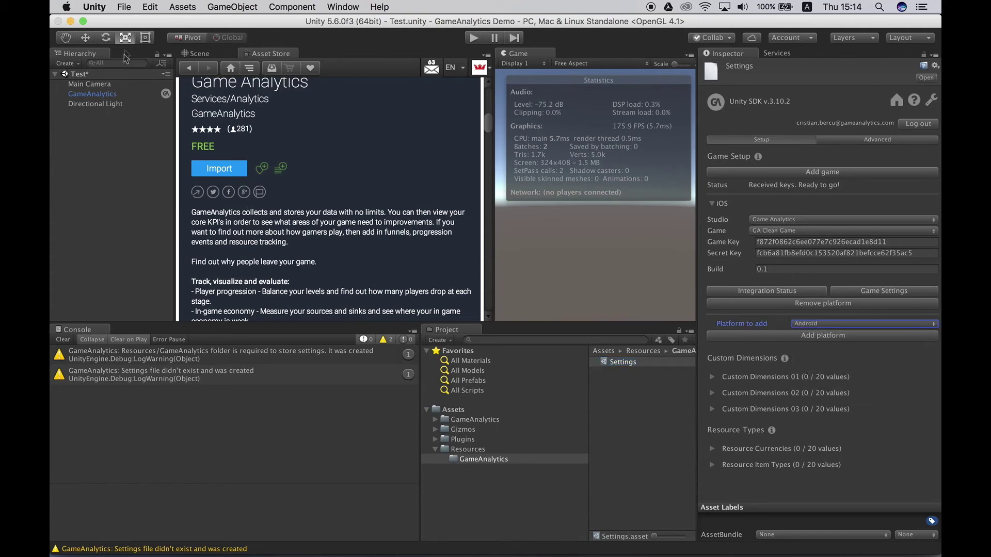
Step: Add the open Test scene to the build and switch the build platform to iOS
{"action": "left_click", "coordinate": [124, 6]}
{"action": "left_click", "coordinate": [145, 127]}
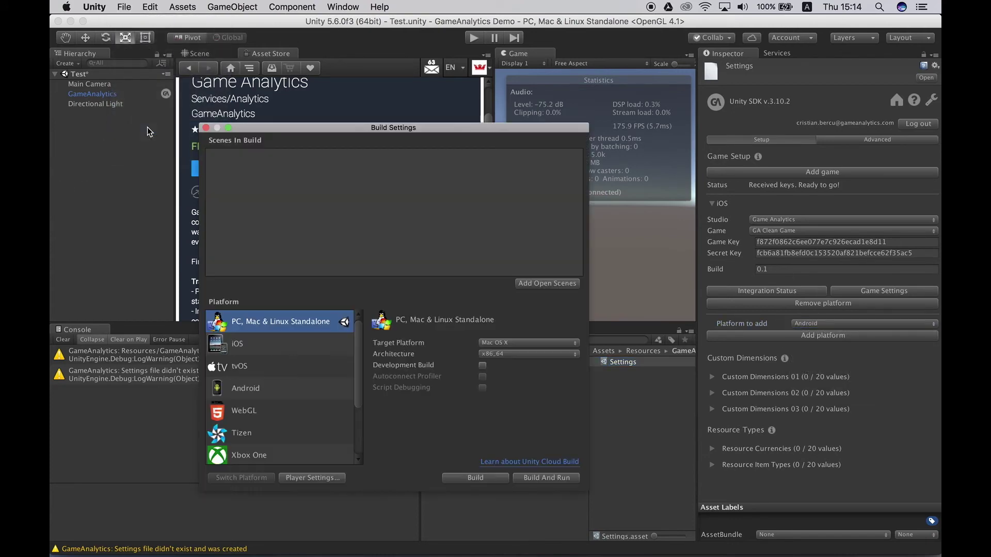
{"action": "left_click", "coordinate": [205, 128]}
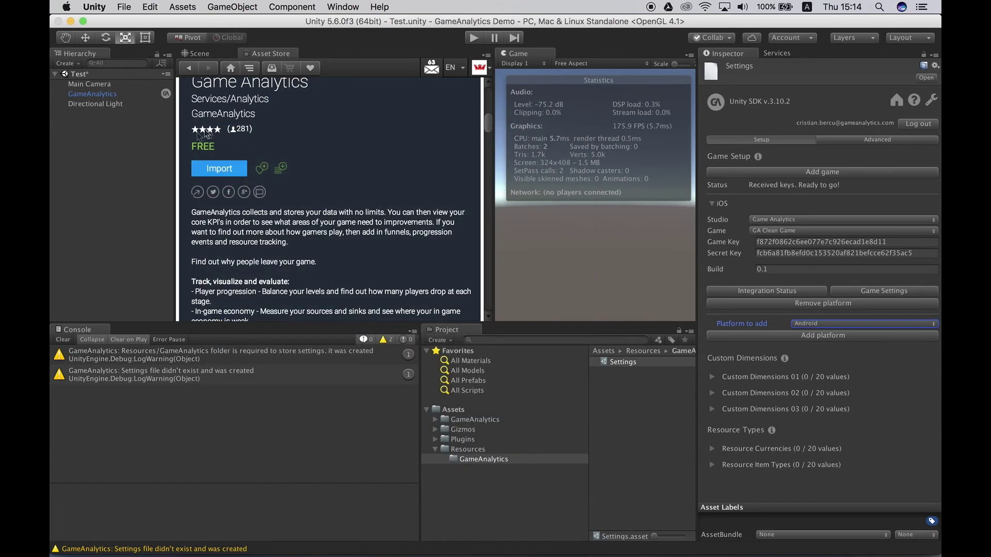
{"action": "left_click", "coordinate": [130, 4]}
{"action": "left_click", "coordinate": [157, 128]}
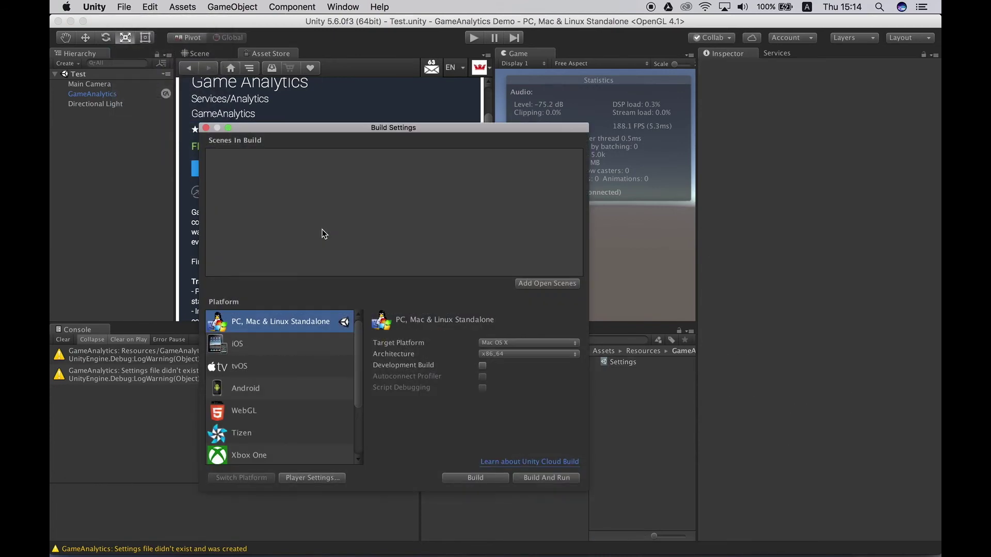
{"action": "left_click", "coordinate": [559, 284]}
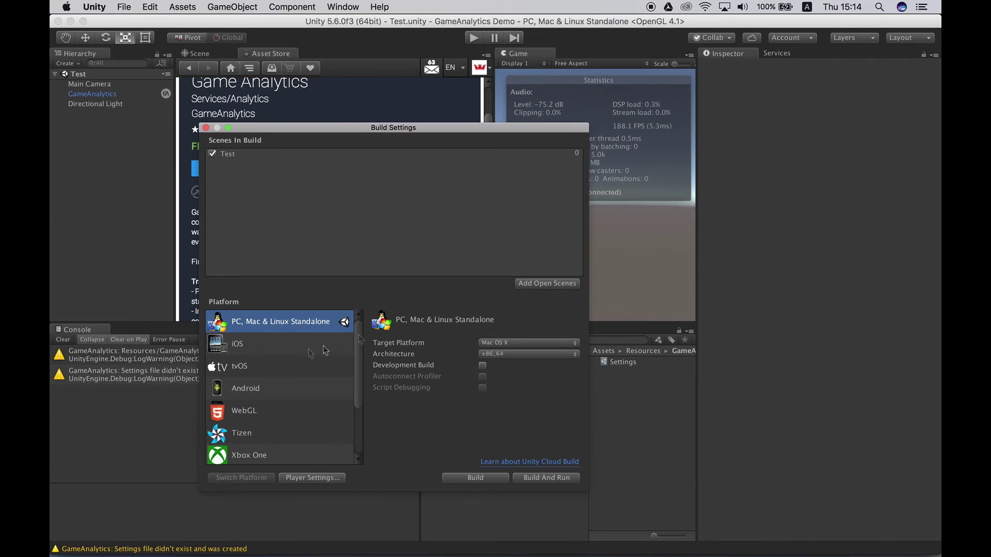
{"action": "left_click", "coordinate": [275, 350]}
{"action": "left_click", "coordinate": [249, 477]}
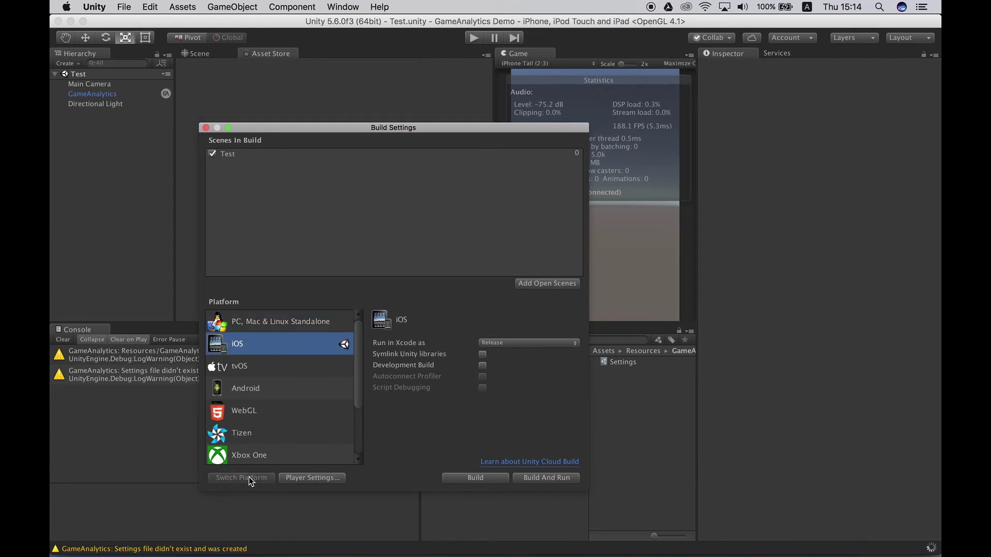
Step: Review the iOS Player Settings, then start the iOS build
{"action": "left_click", "coordinate": [312, 477]}
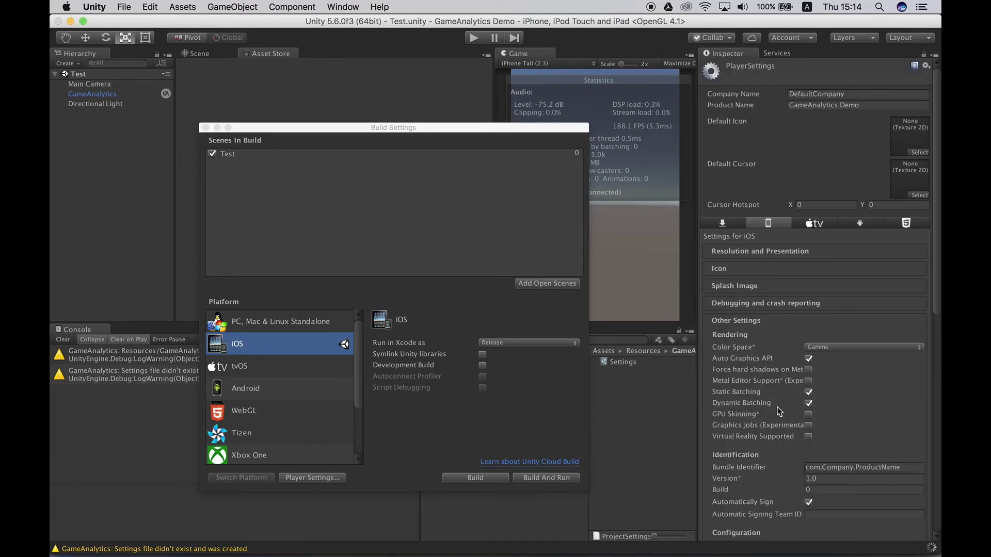
{"action": "scroll", "coordinate": [856, 398], "scroll_direction": "down", "scroll_amount": 10}
{"action": "scroll", "coordinate": [856, 398], "scroll_direction": "up", "scroll_amount": 5}
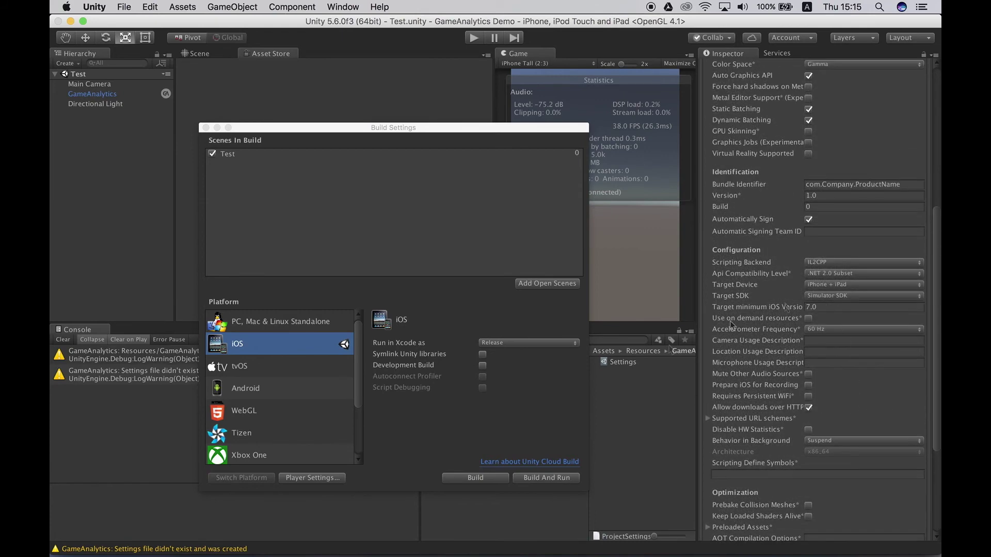
{"action": "left_click", "coordinate": [475, 478]}
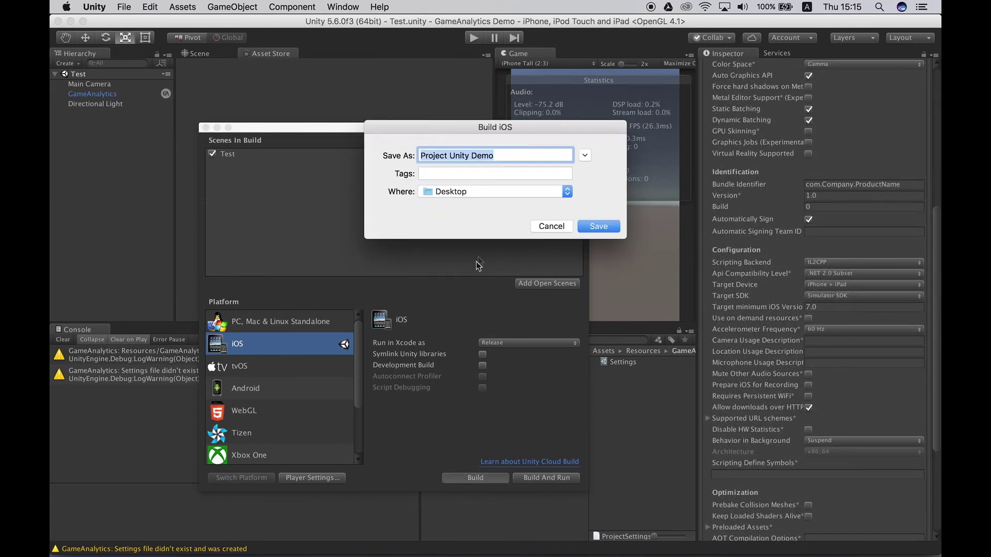
Step: Save the iOS build as 'Project Unity Demo' on the Desktop, then switch to Xcode
{"action": "left_click", "coordinate": [501, 156]}
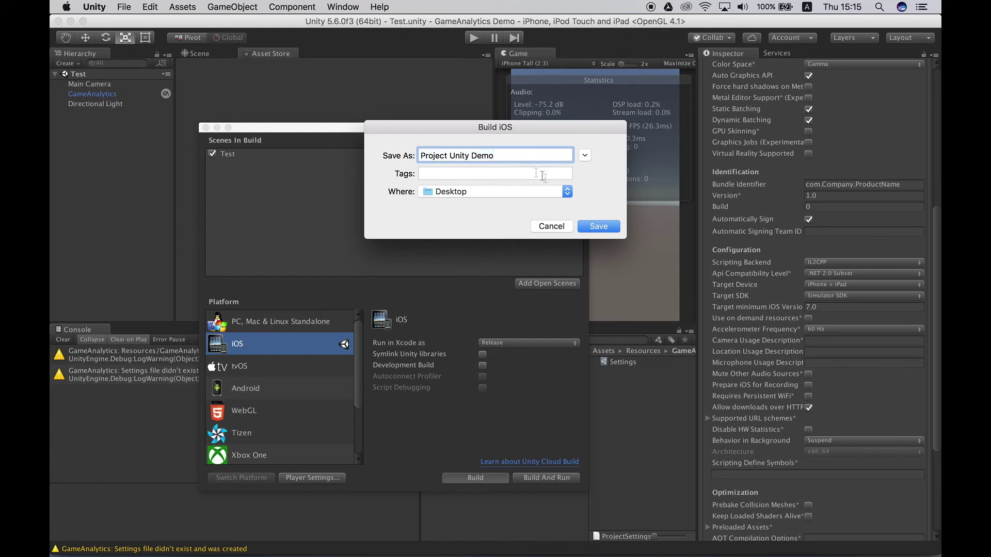
{"action": "left_click", "coordinate": [607, 225]}
{"action": "left_click", "coordinate": [598, 227]}
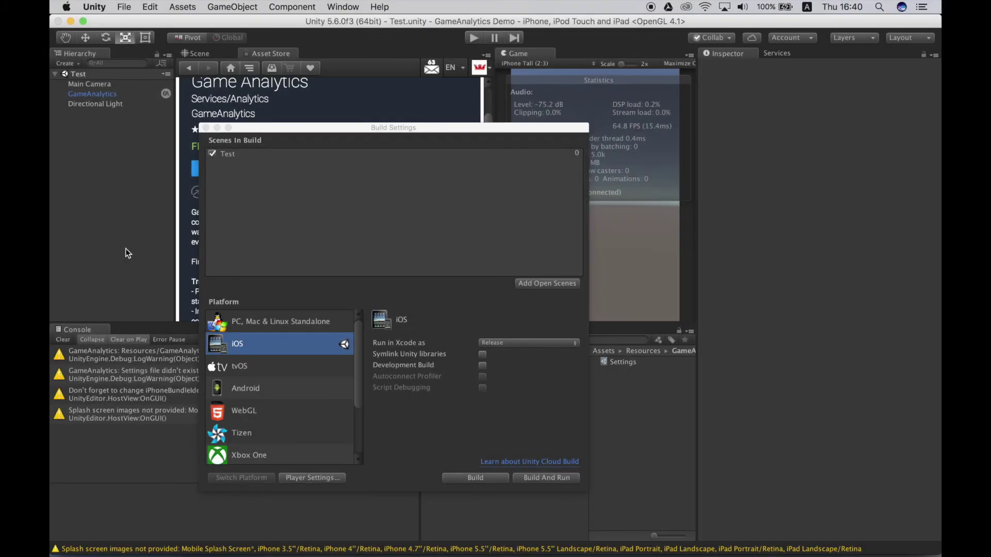
{"action": "key", "text": "super+Tab"}
{"action": "key", "text": "Tab"}
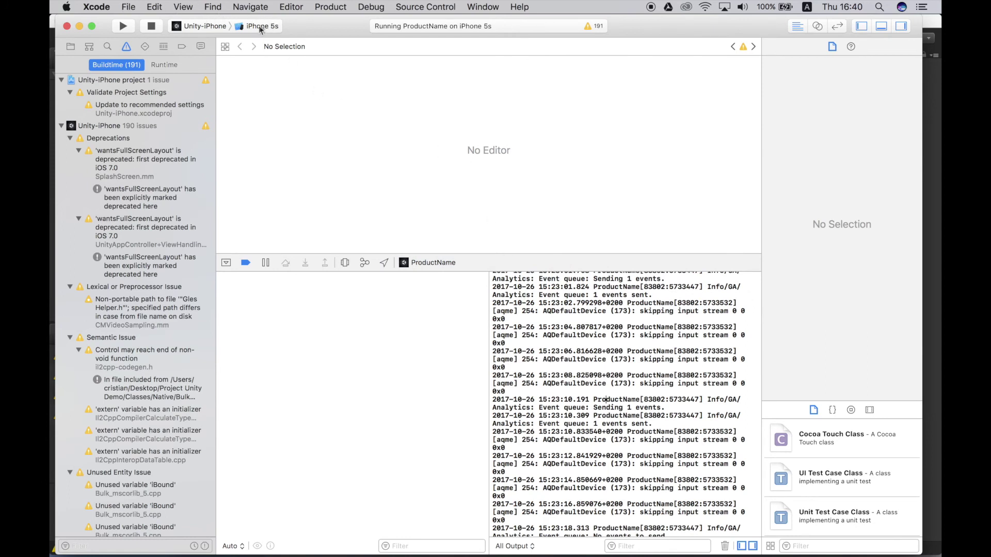
Step: View the game on the iPhone 5s simulator, then return to Xcode's debug log
{"action": "mouse_move", "coordinate": [620, 541]}
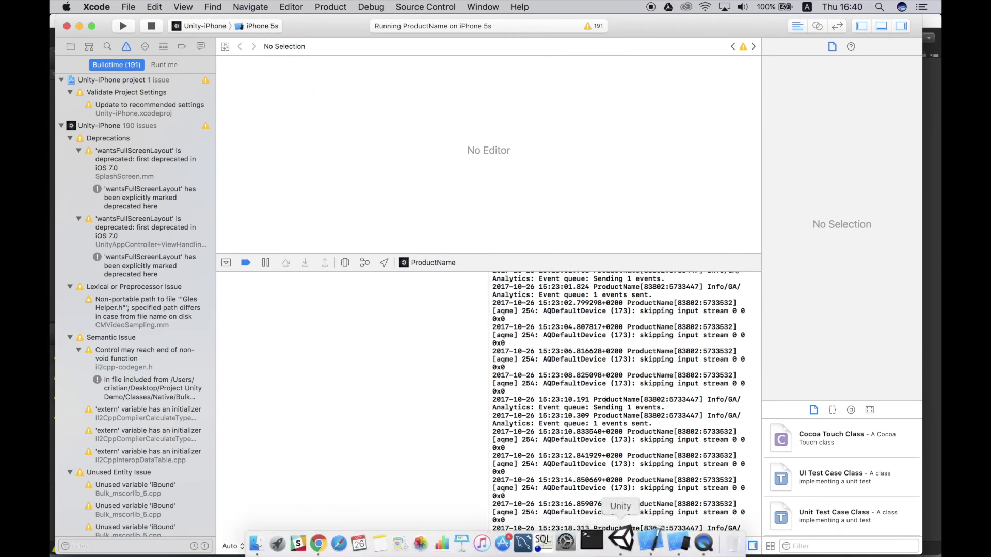
{"action": "left_click", "coordinate": [668, 545]}
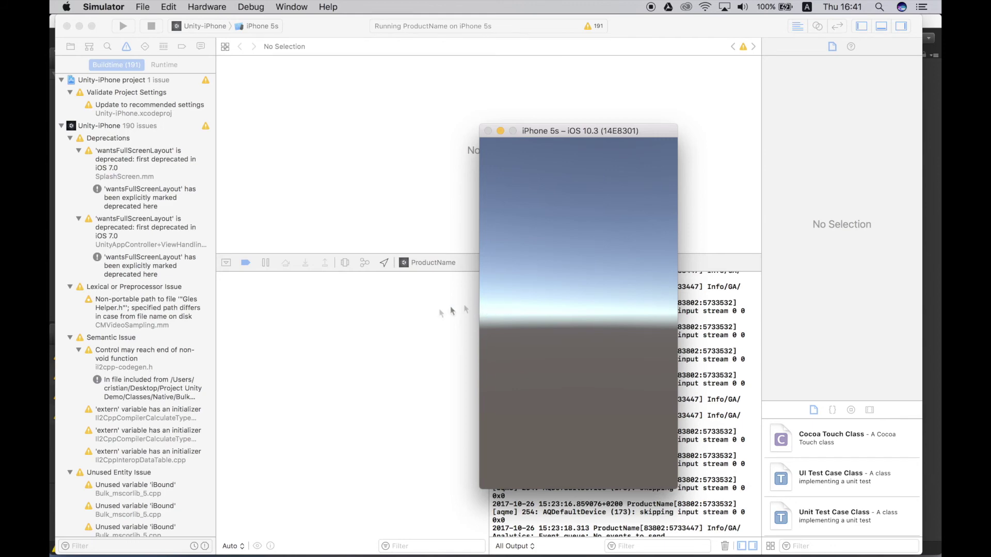
{"action": "left_click", "coordinate": [424, 317]}
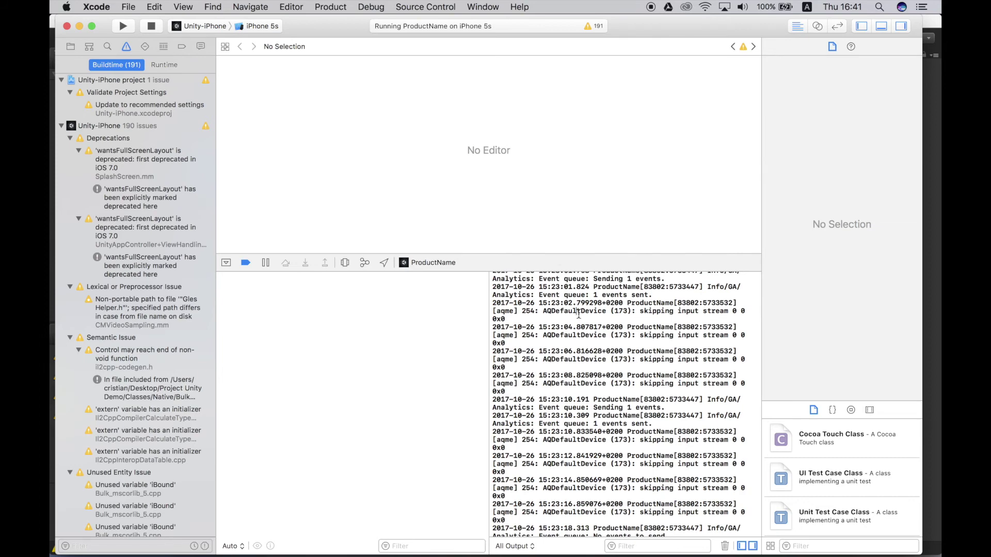
Step: Search the Xcode console for 'analytics' and highlight the 'Sending 1 events.' log line
{"action": "key", "text": "super+f"}
{"action": "type", "text": "analytics"}
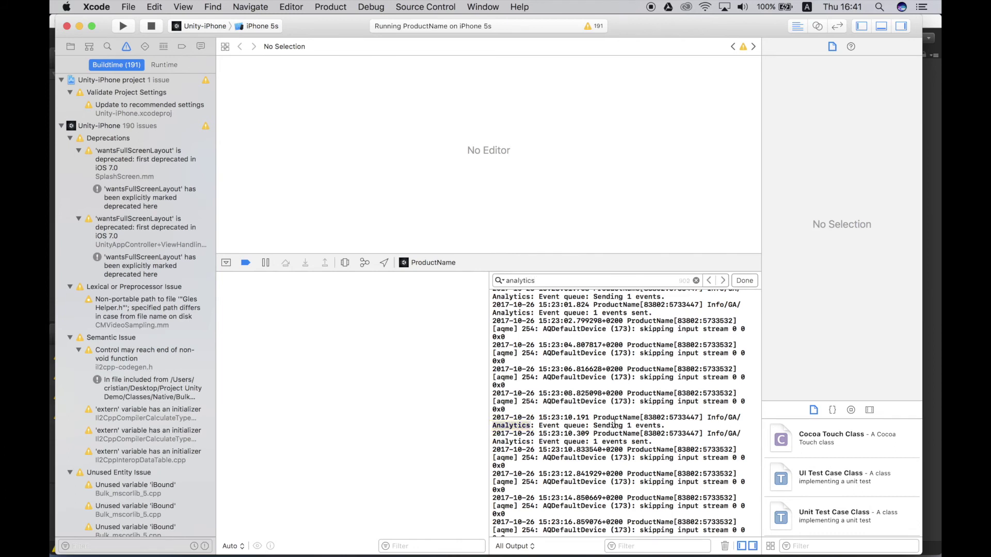
{"action": "left_click_drag", "start_coordinate": [665, 425], "coordinate": [487, 417]}
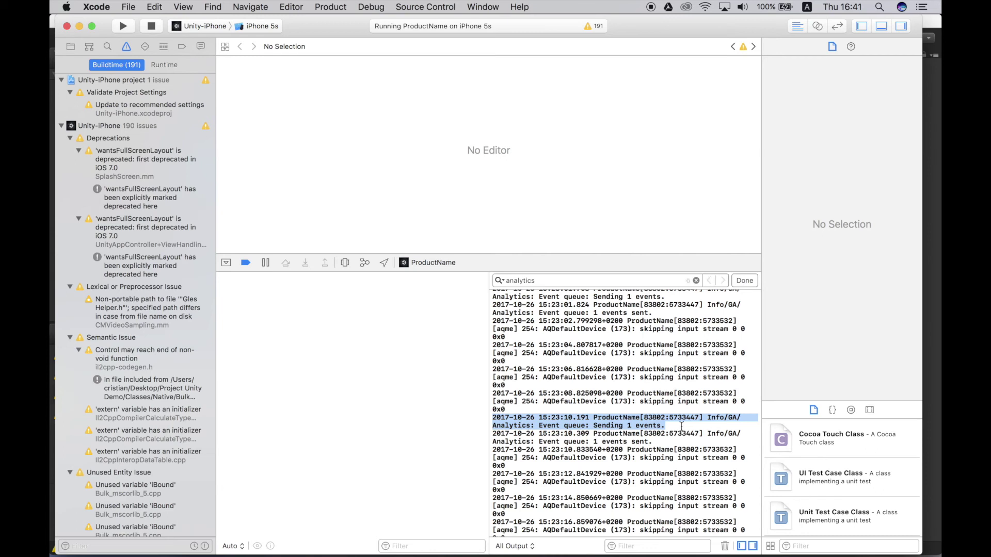
{"action": "key", "text": "super+Tab"}
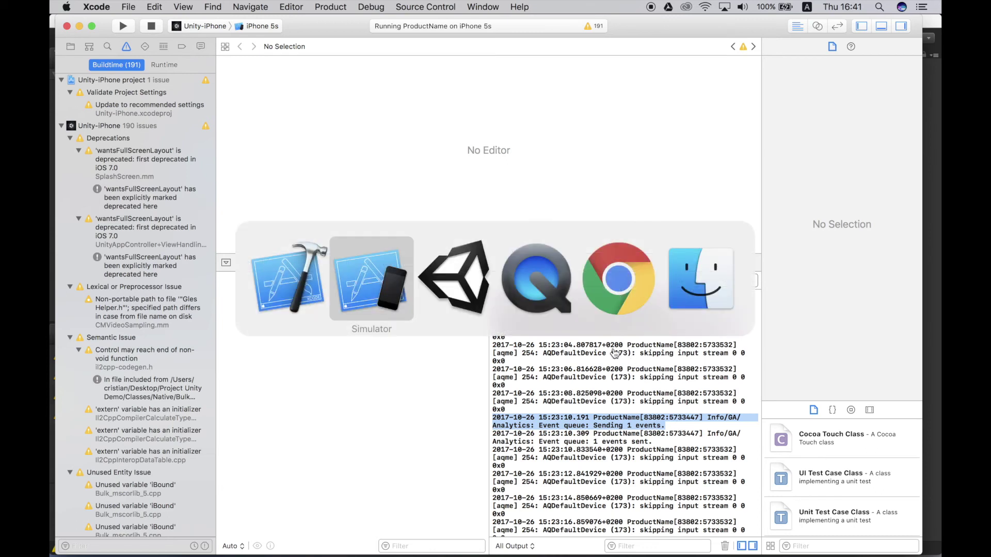
Step: On the Chrome Live feed, inspect the first event's JSON and its 'design' category
{"action": "left_click", "coordinate": [635, 307]}
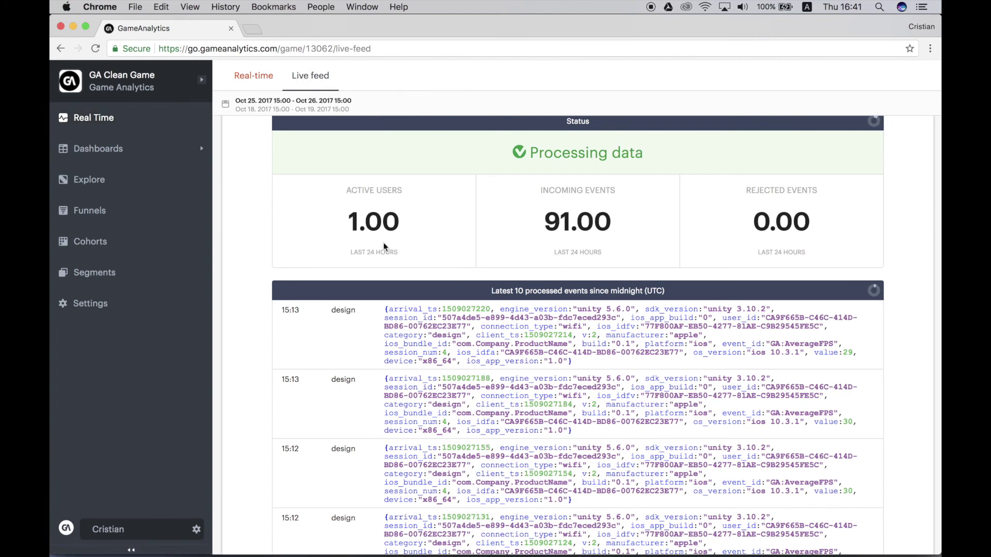
{"action": "left_click_drag", "start_coordinate": [384, 308], "coordinate": [575, 364]}
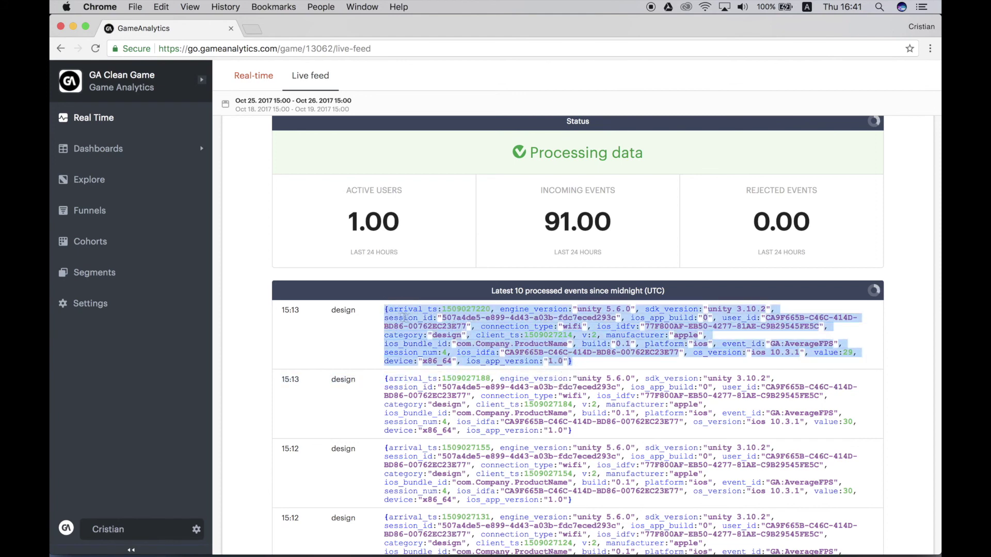
{"action": "double_click", "coordinate": [343, 310]}
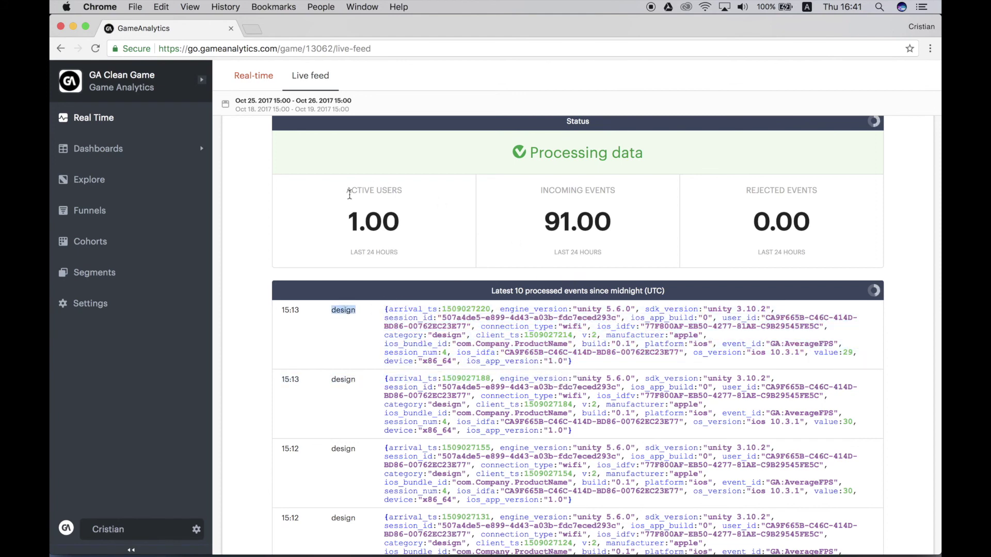
{"action": "left_click", "coordinate": [812, 235]}
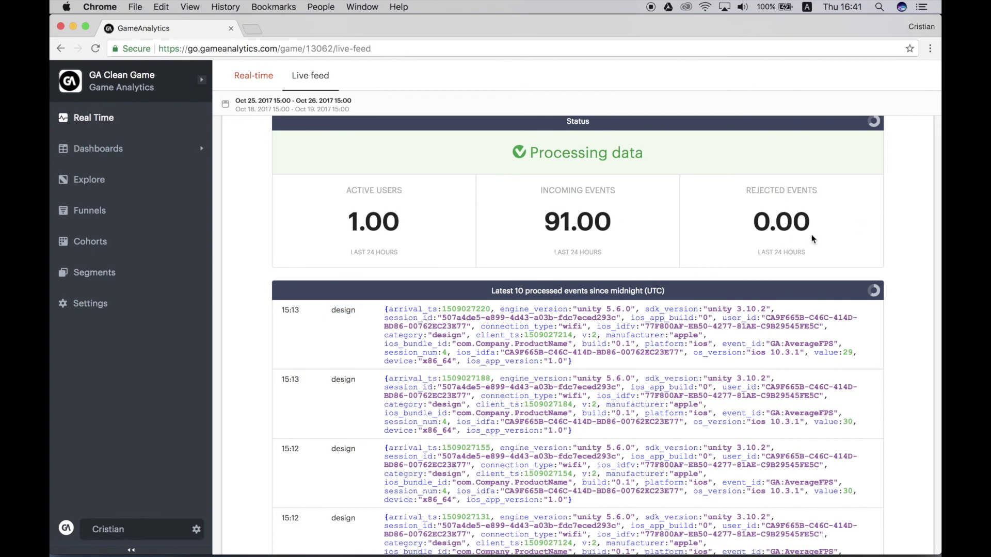